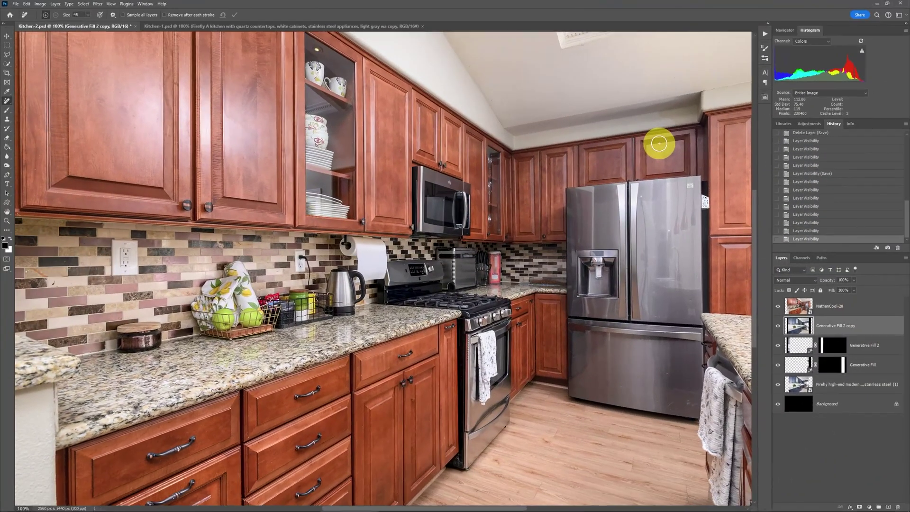
click(836, 306)
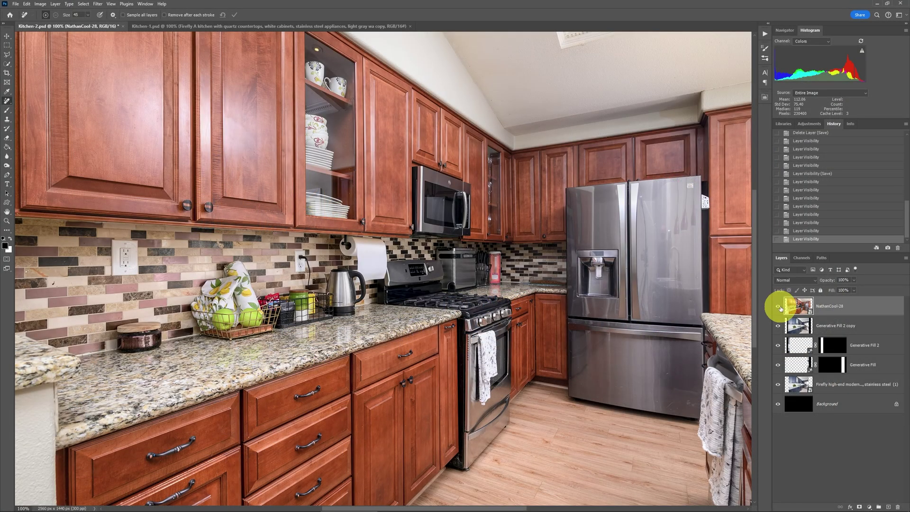
click(779, 307)
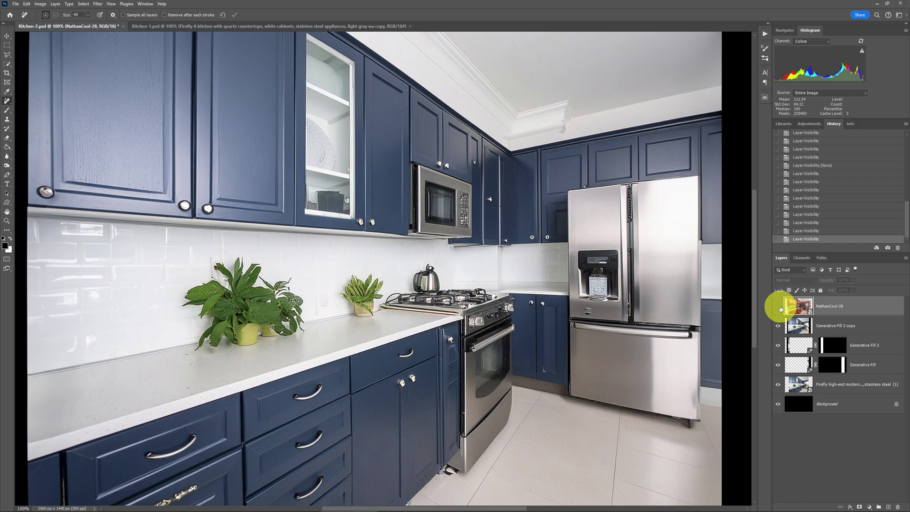
click(778, 306)
click(778, 308)
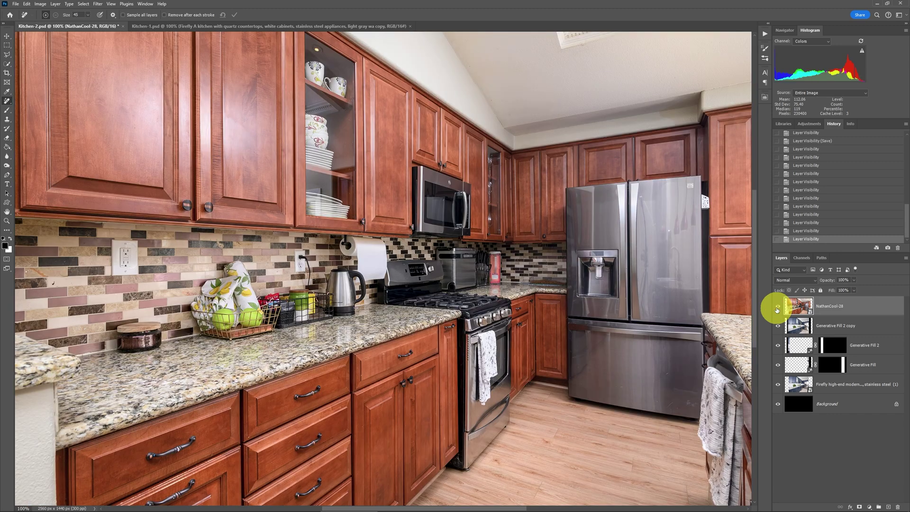
Hide the NathanCool-28 layer to reveal the blue-cabinet kitchen, then bring up Firefly in the browser
click(777, 309)
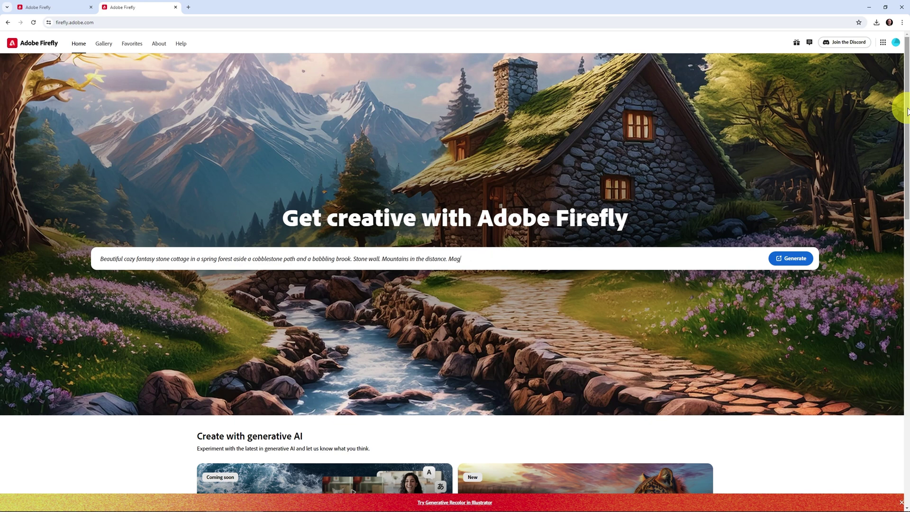
click(906, 111)
Go back to the navy-cabinet kitchen results and view the second, third, fourth, then first variation
drag(907, 111, 906, 215)
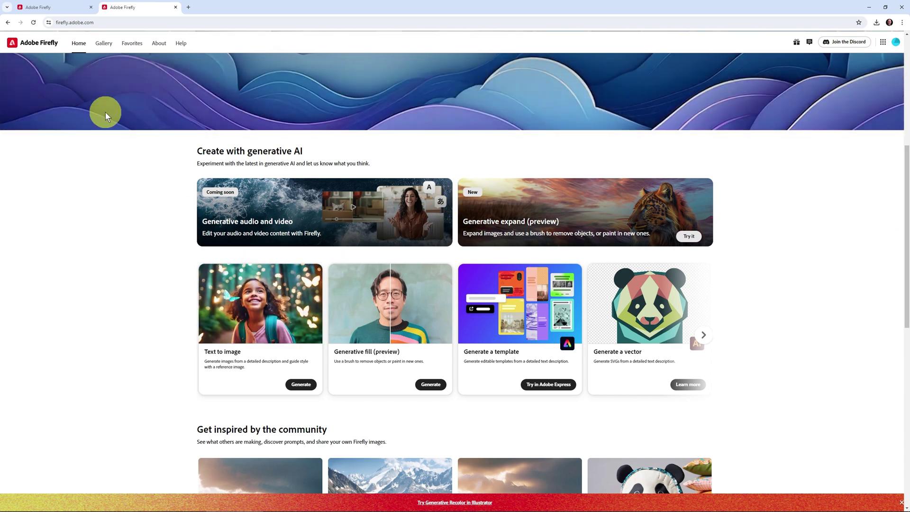
click(50, 7)
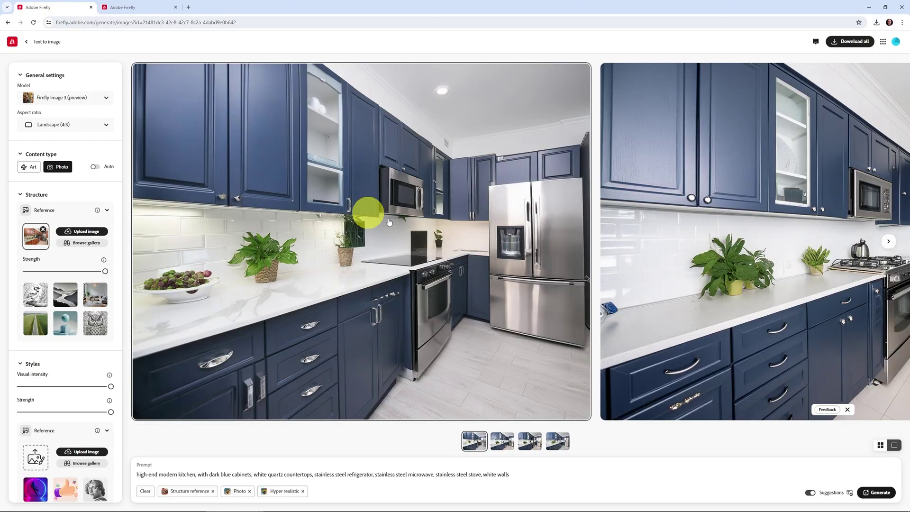
mouse_move(541, 306)
click(502, 440)
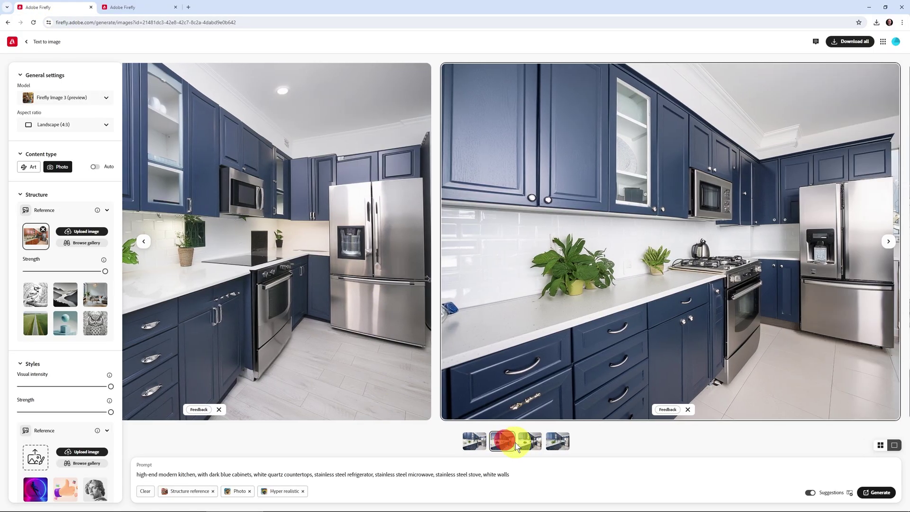
click(526, 443)
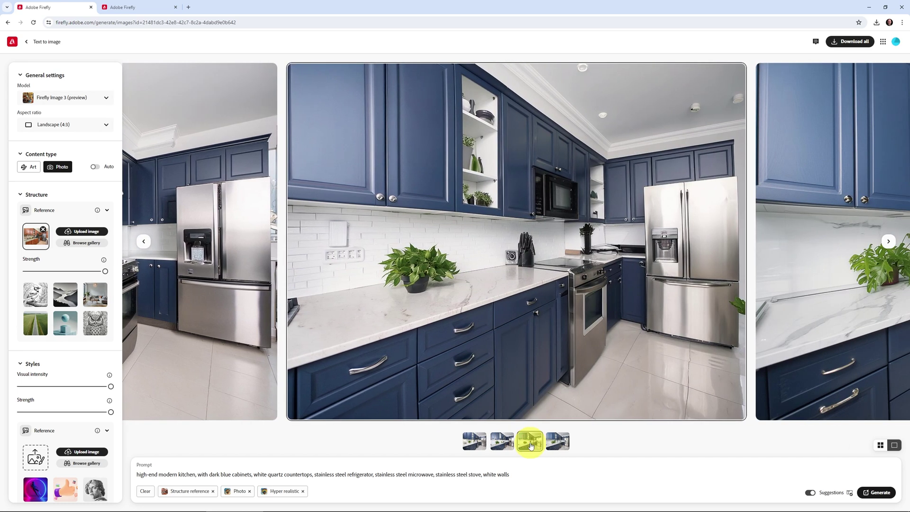
click(557, 441)
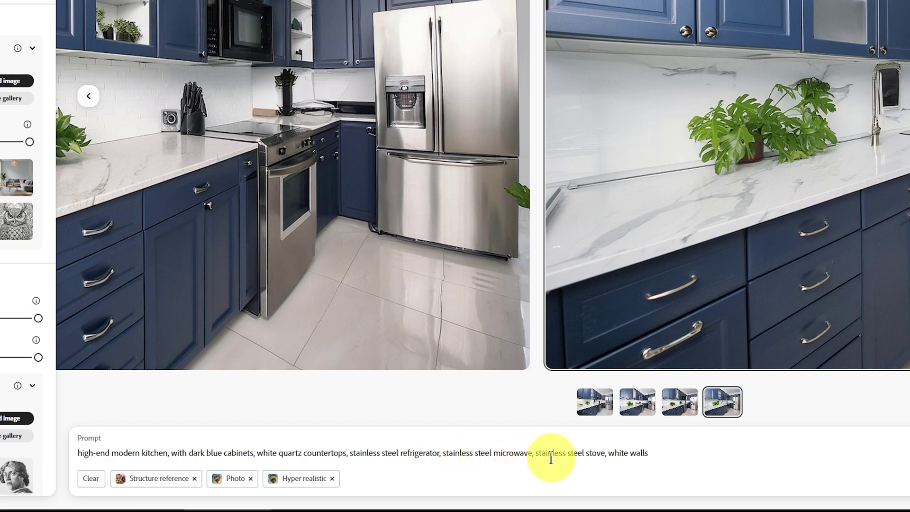
click(594, 399)
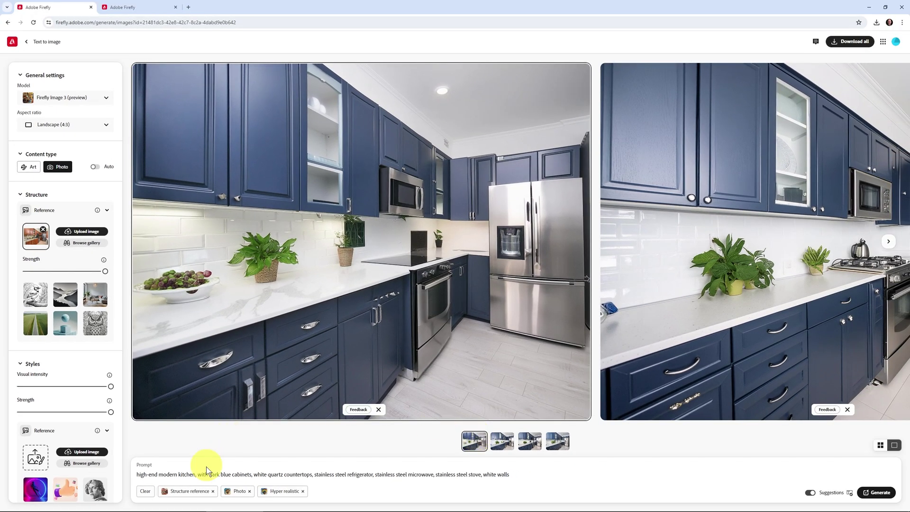
mouse_move(184, 491)
click(86, 230)
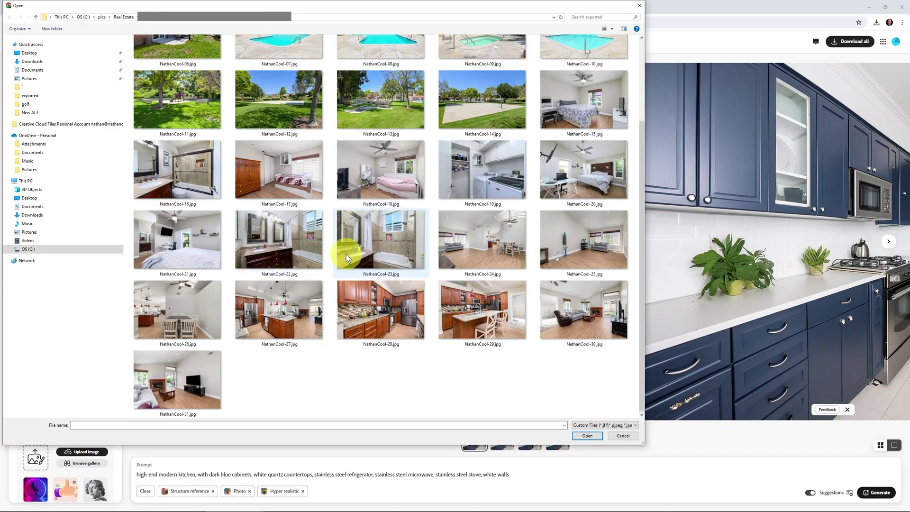
click(384, 322)
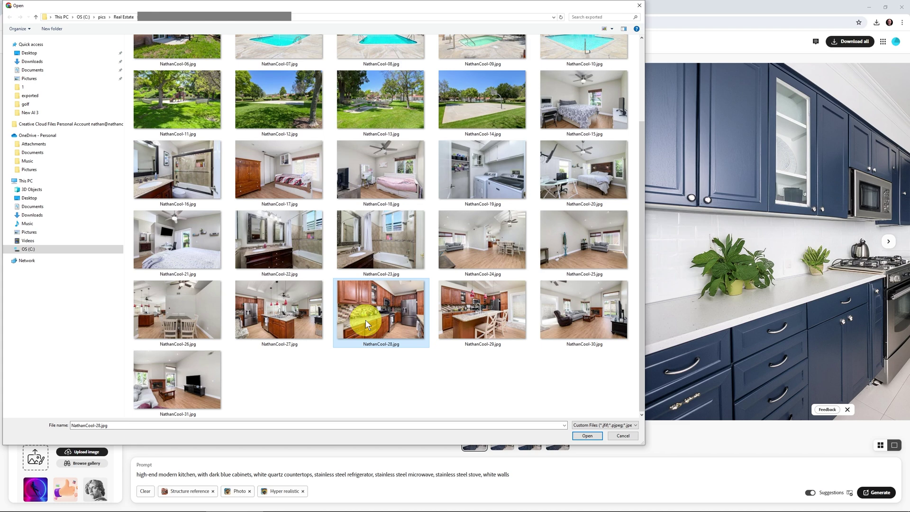
click(619, 436)
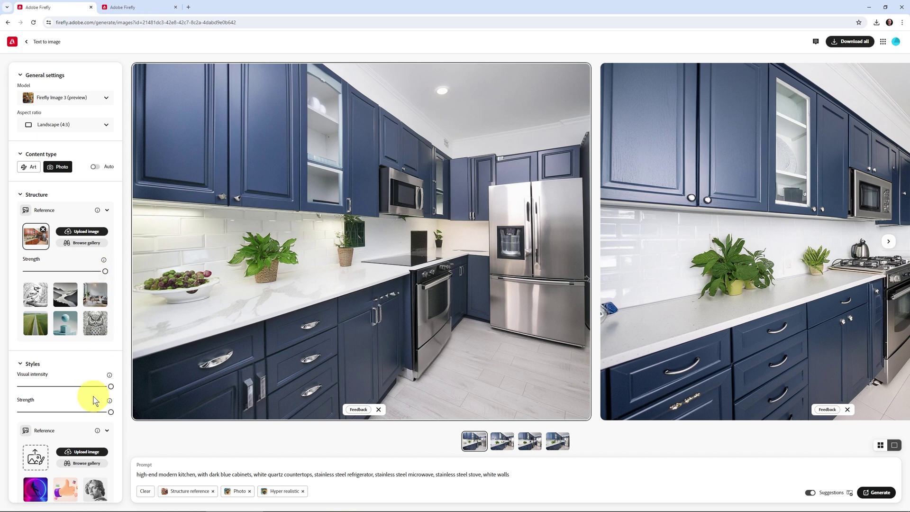
scroll(92, 393, down, 2)
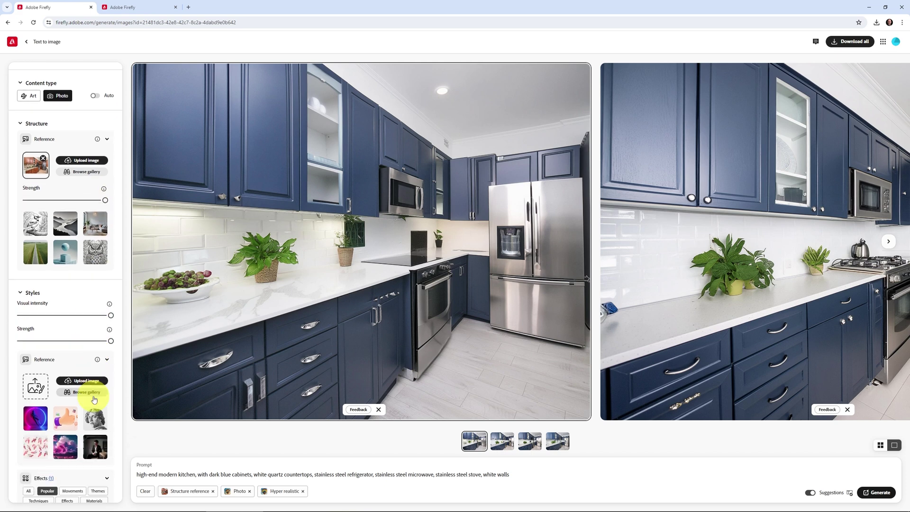
Edit the prompt so 'with dark blue cabinets' becomes 'with green cabinets'
scroll(94, 399, down, 3)
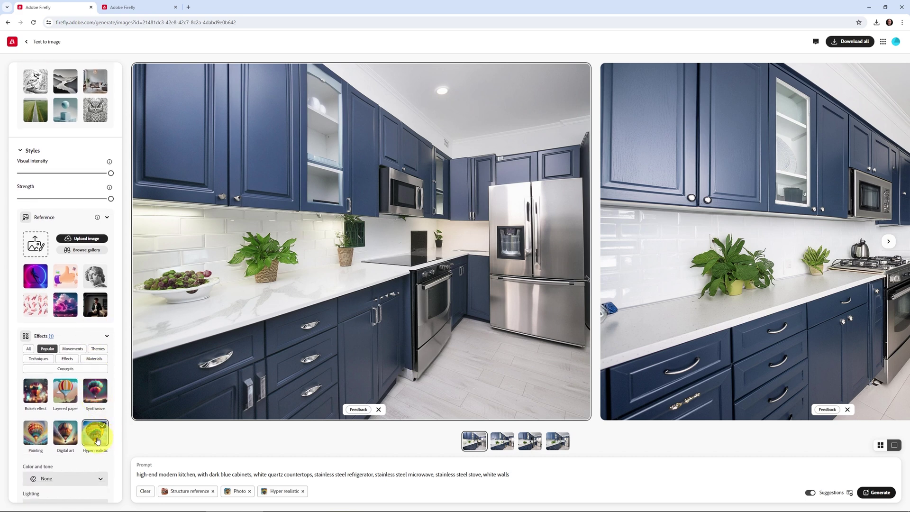
mouse_move(109, 187)
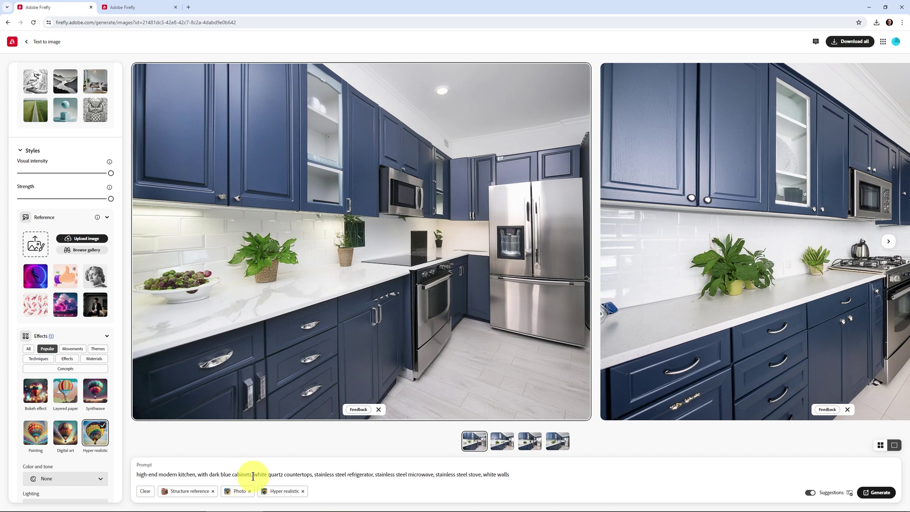
double_click(213, 474)
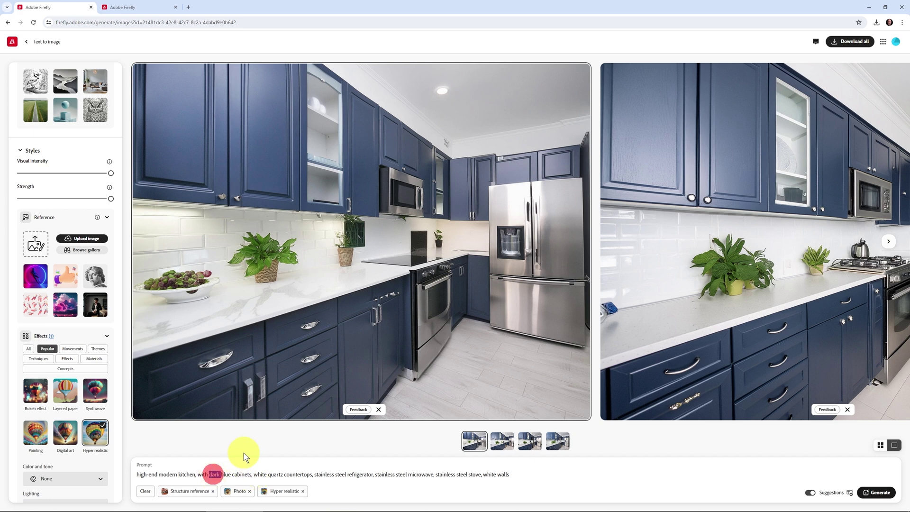
key(Delete)
key(Delete)
key(Delete)
key(Delete)
key(Delete)
key(Delete)
key(Delete)
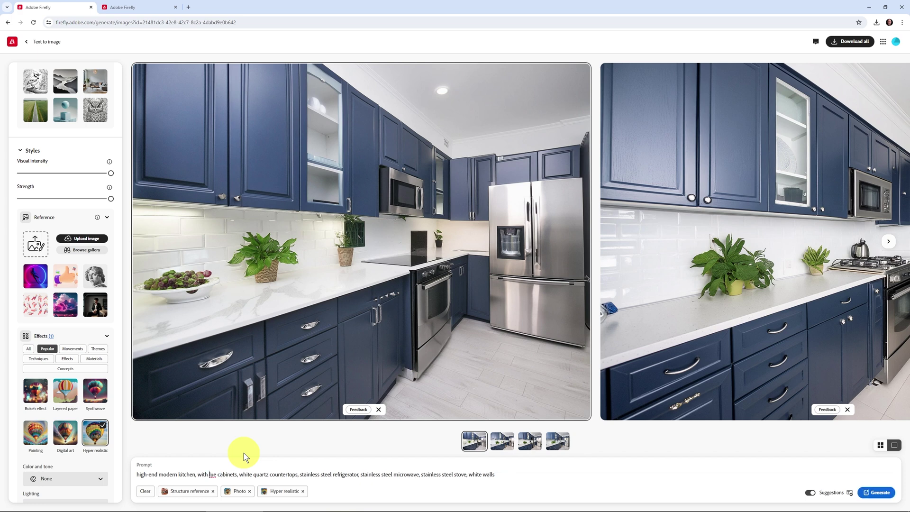
text(green)
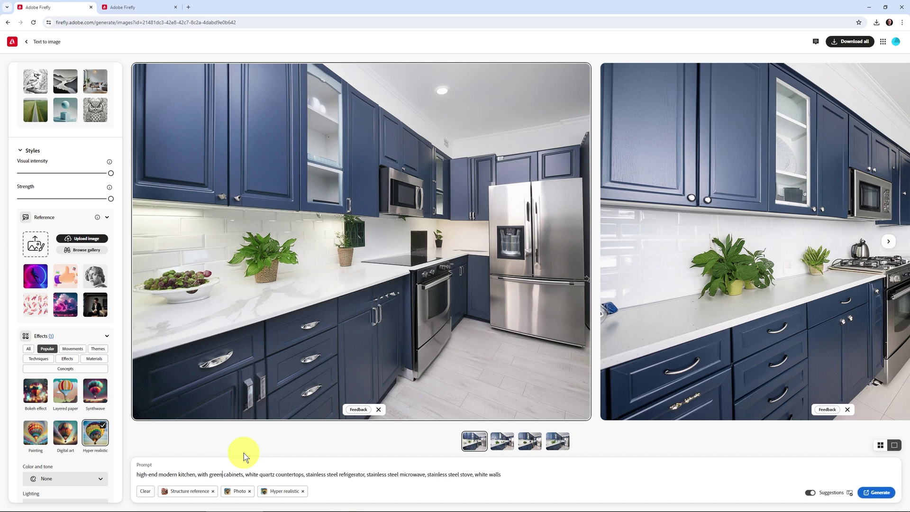
Generate the green-cabinet kitchens, then regenerate with 'dark green cabinets' and view the fourth result
click(876, 493)
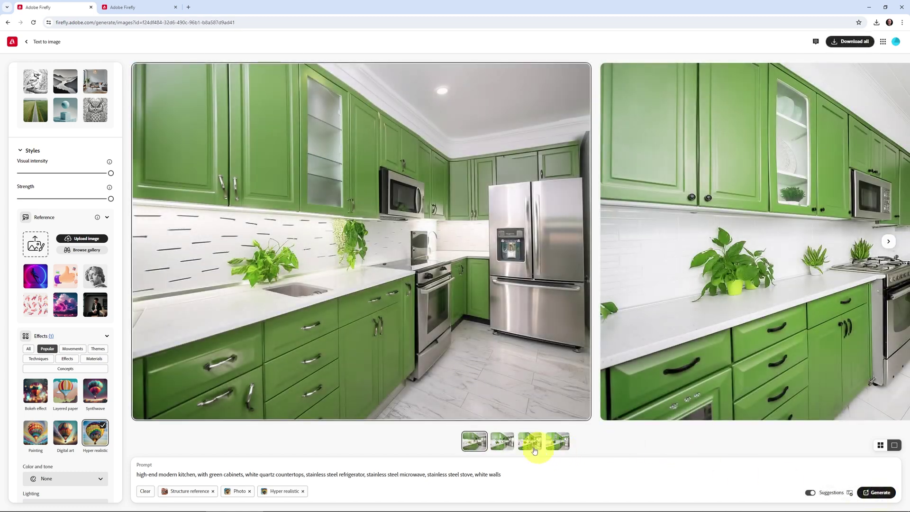
click(527, 442)
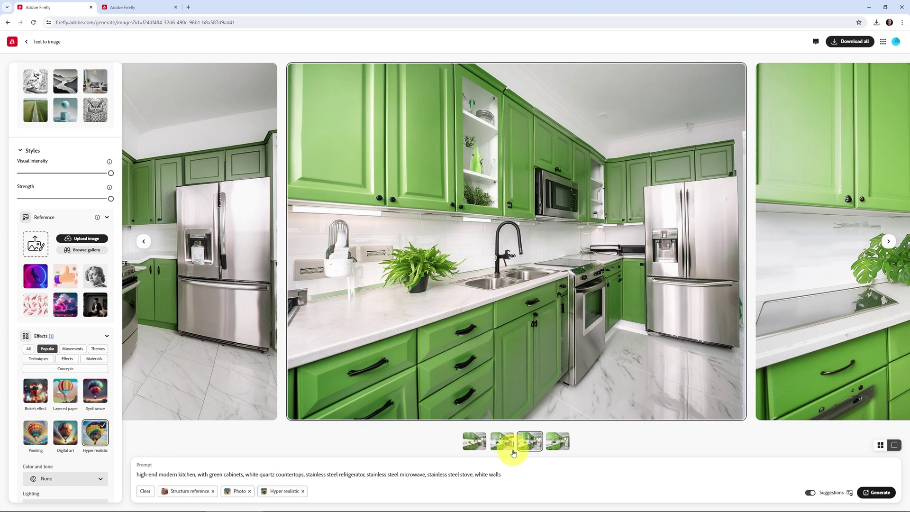
click(207, 473)
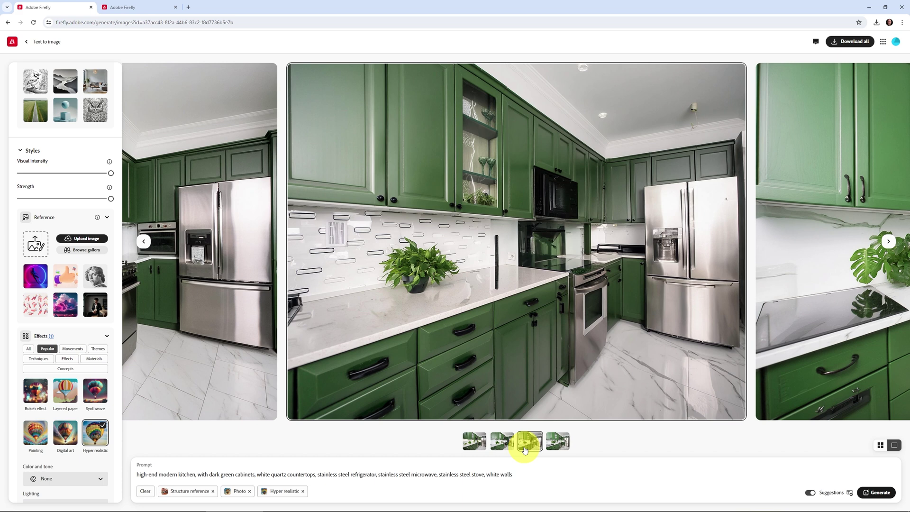
click(556, 445)
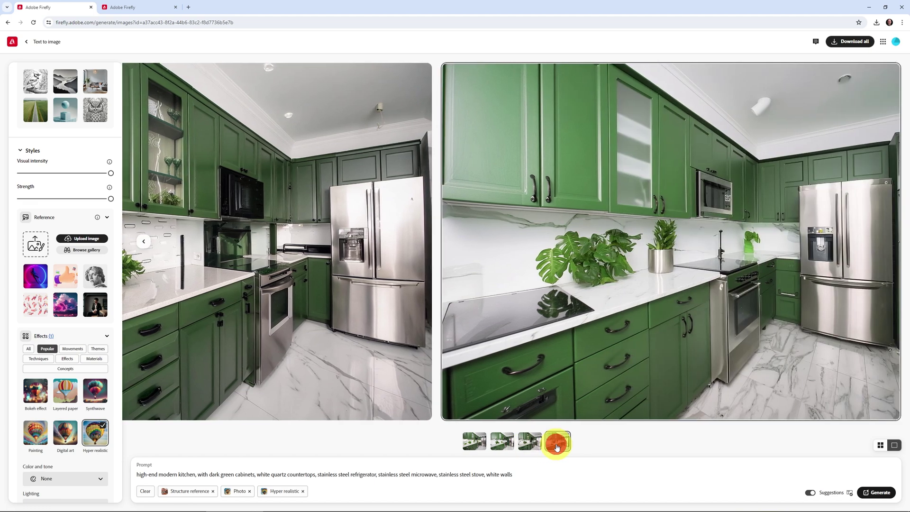
View the first dark green result, then show the original wood kitchen layer in Kitchen-2.psd
click(474, 443)
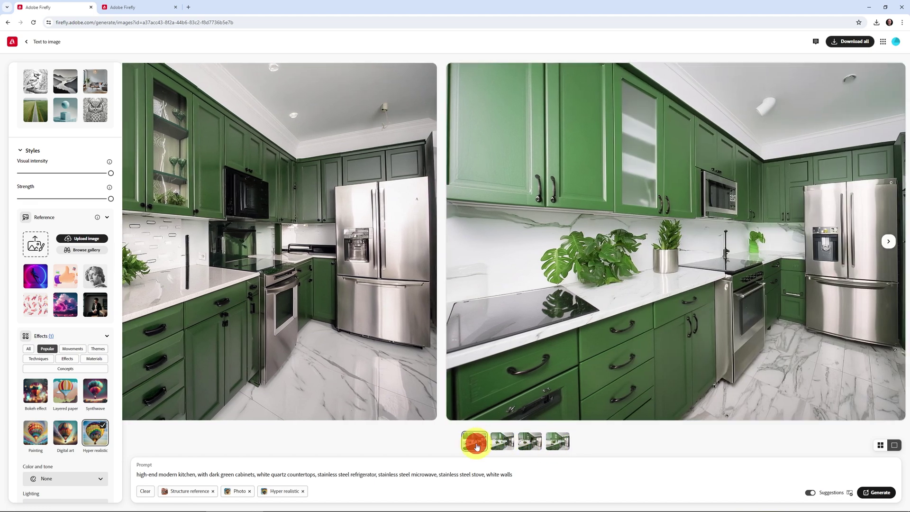
scroll(80, 140, up, 5)
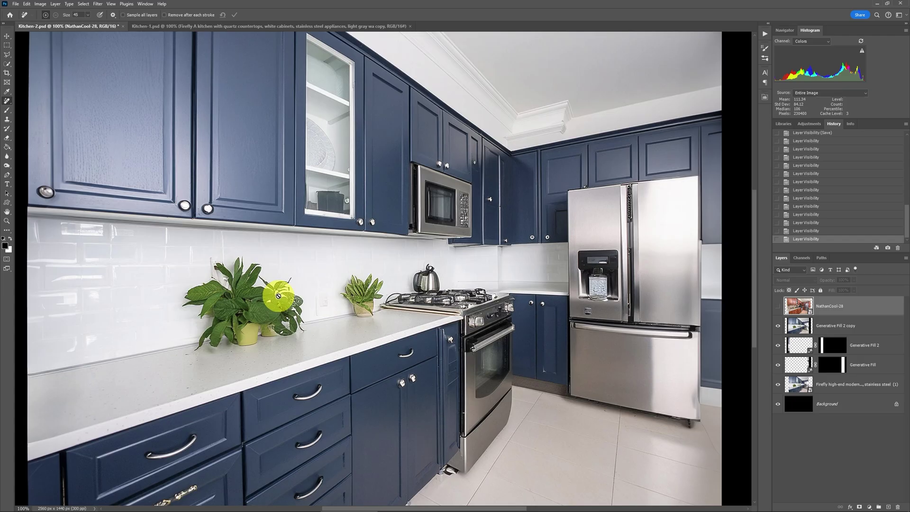
click(777, 307)
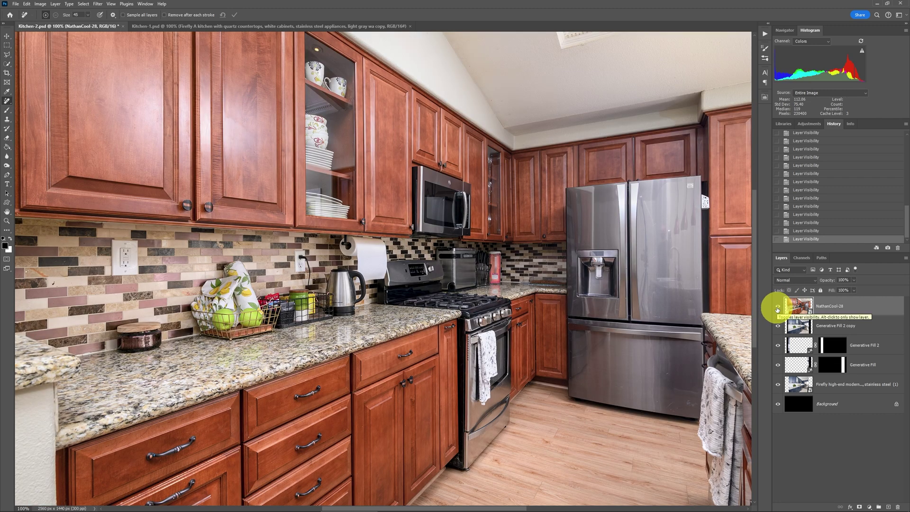
Hide the original to show the blue remodel, then hide Kitchen-1's original to reveal the white kitchen
click(777, 308)
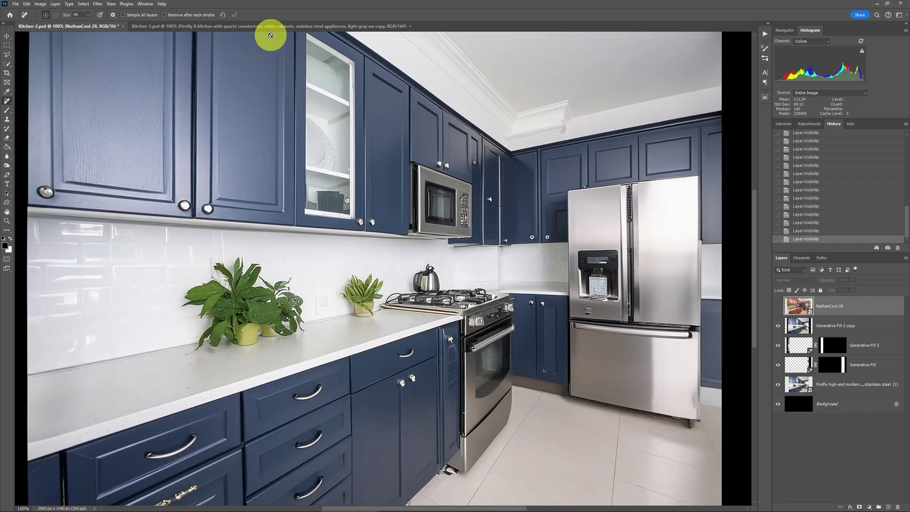
click(242, 28)
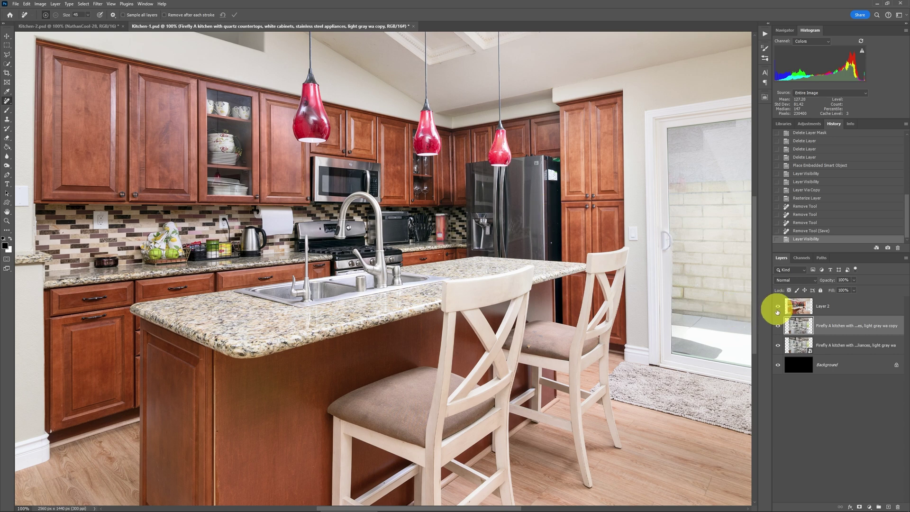
click(777, 308)
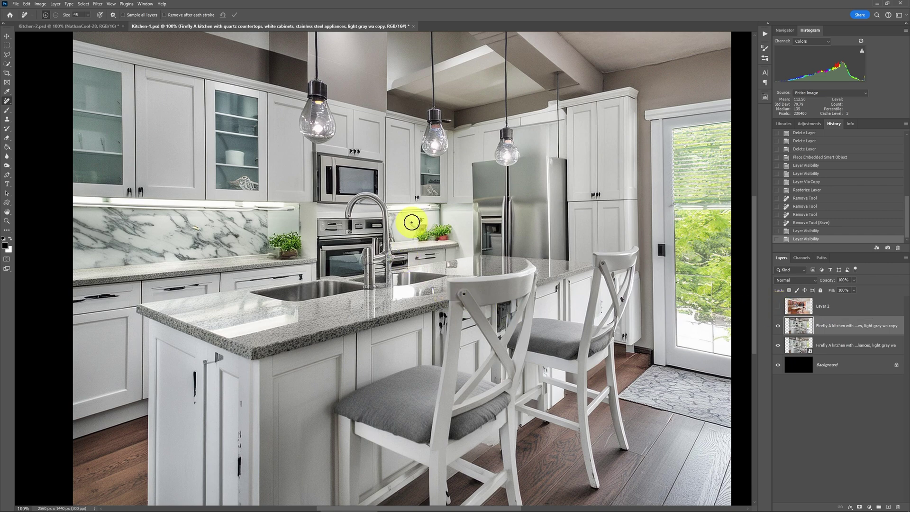
Flash Layer 2 on and off against the white remodel, then switch to Kitchen-2.psd with Ctrl+Tab
click(777, 307)
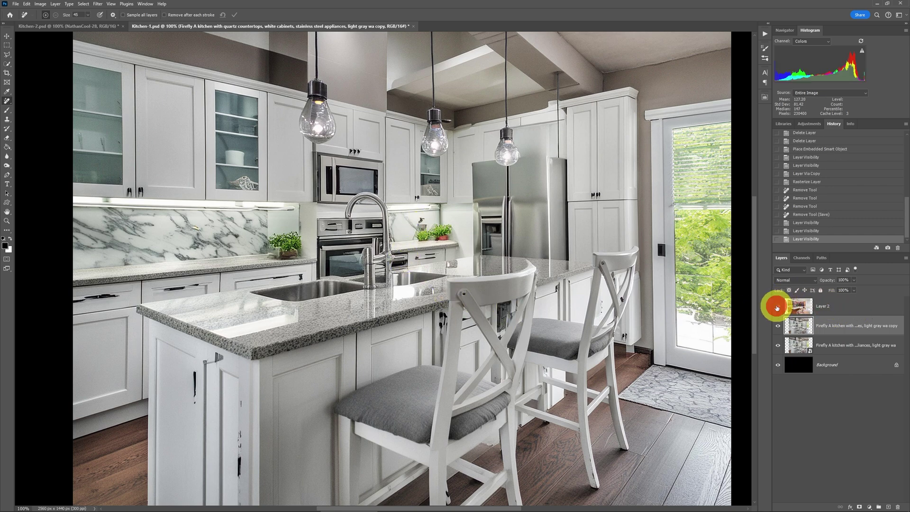
click(776, 307)
click(776, 307)
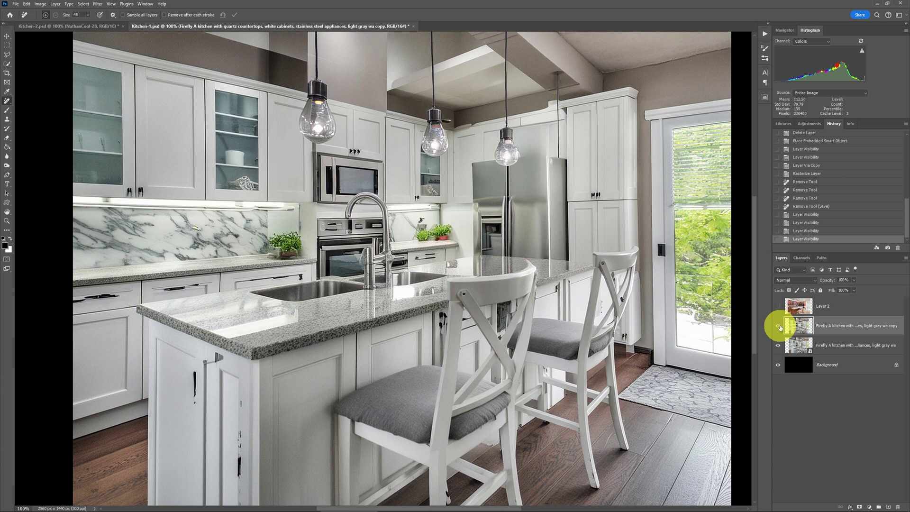
key(ctrl+Tab)
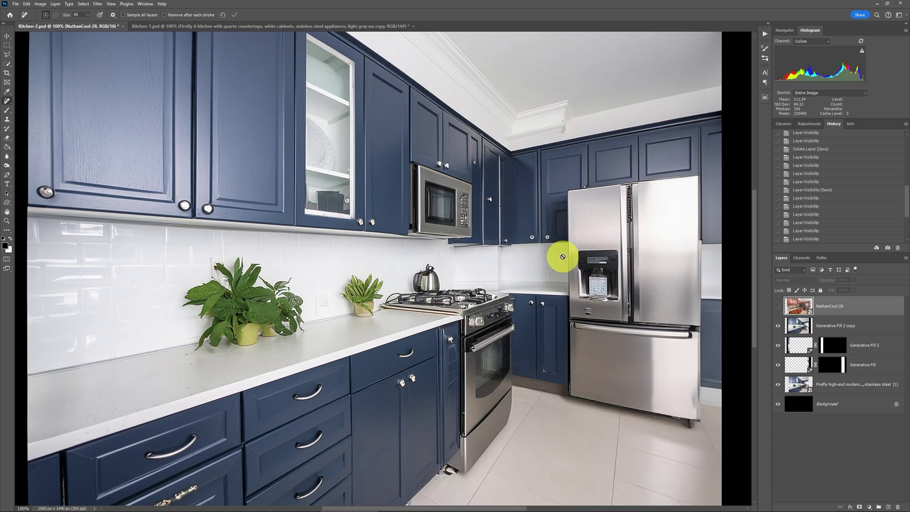
Toggle the NathanCool-28 layer three times for a blue before/after, then open Firefly's Text to image page
click(777, 308)
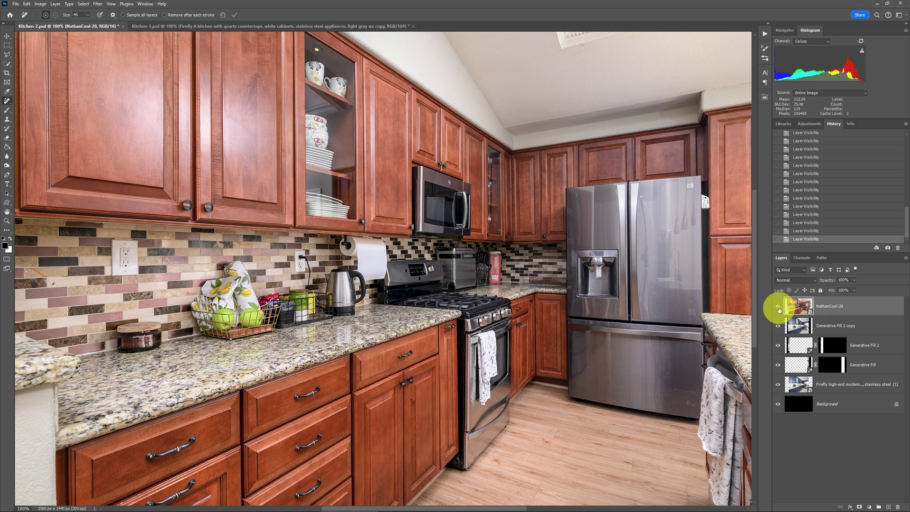
click(777, 306)
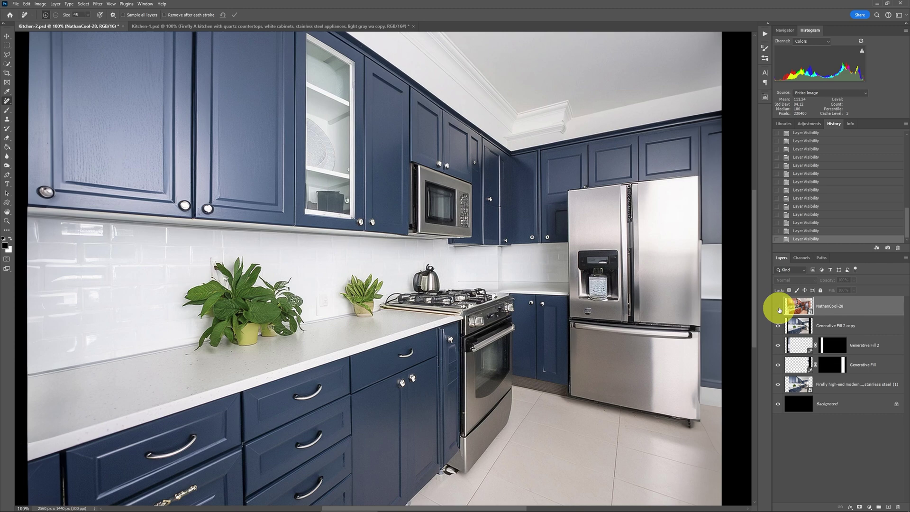
click(777, 307)
click(777, 307)
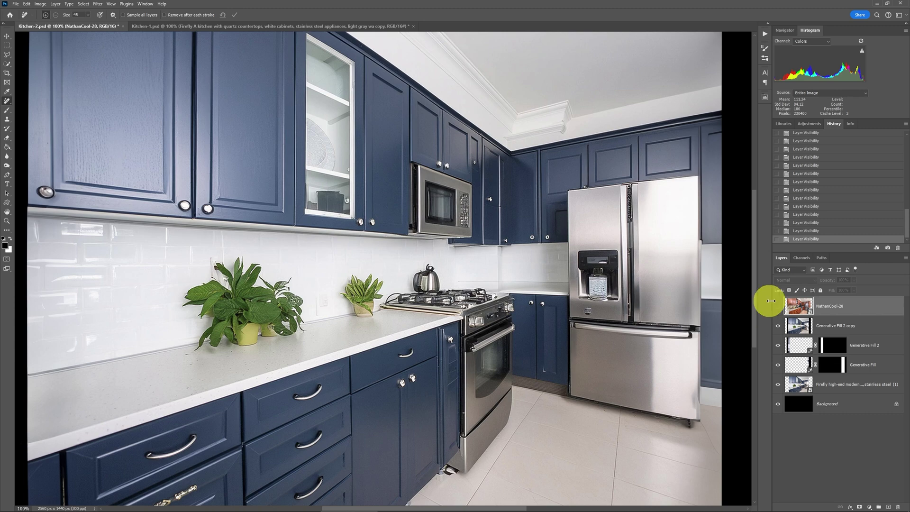
click(776, 304)
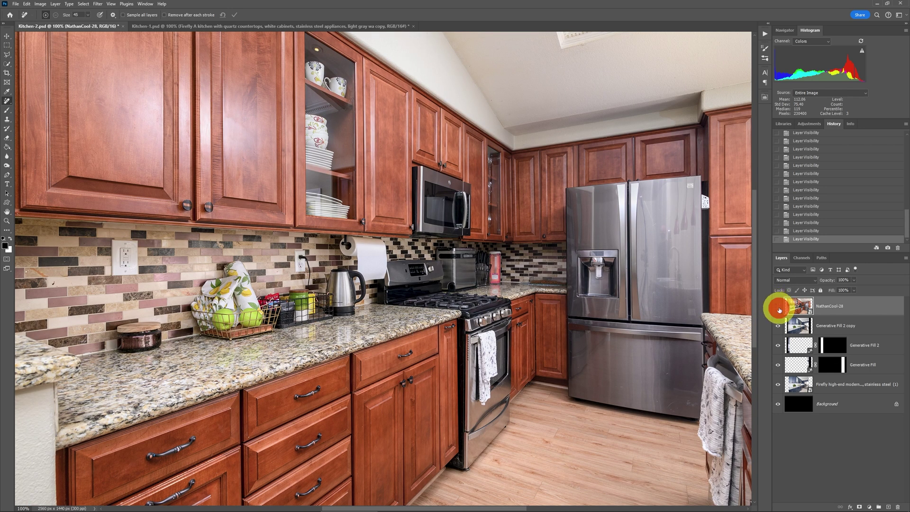
click(778, 308)
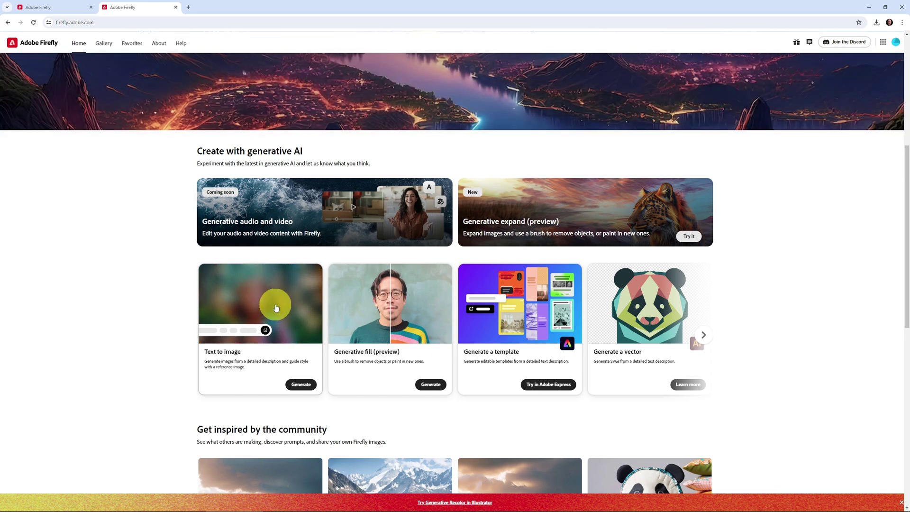
click(276, 306)
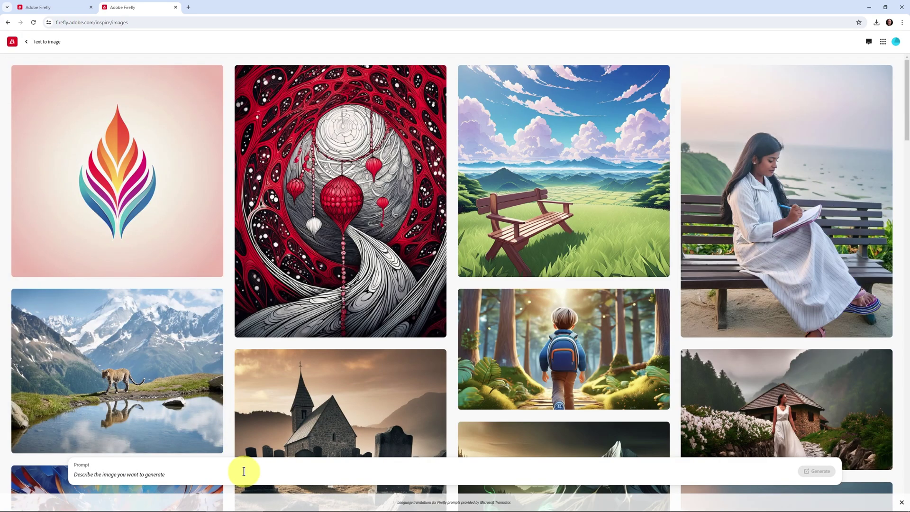
Switch to the browser tab showing the dark green kitchen results and their prompt
click(42, 10)
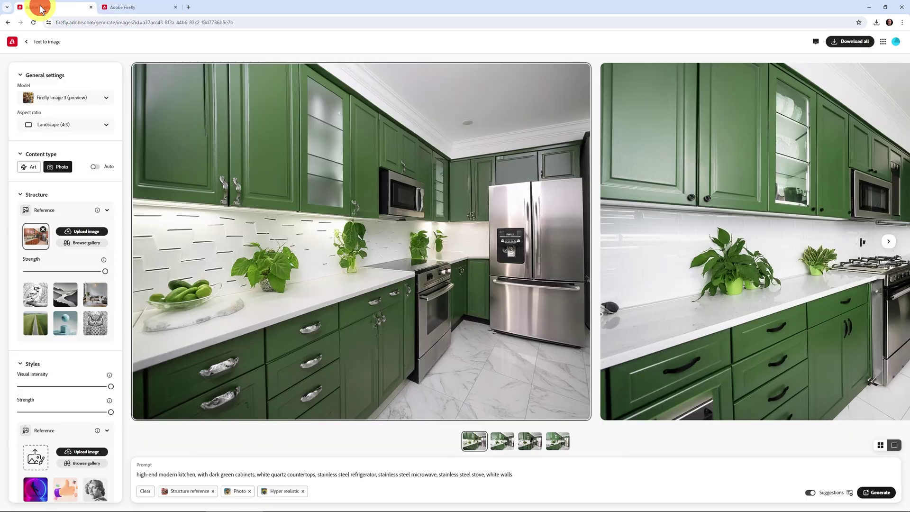